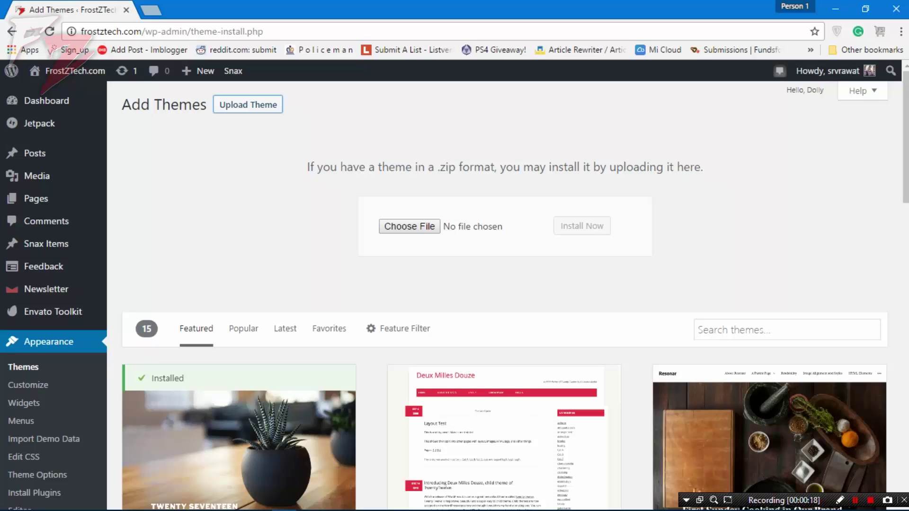
Step: Try installing Newspaper.zip as a WordPress theme, then return to Add Themes in a new tab
left_click(409, 226)
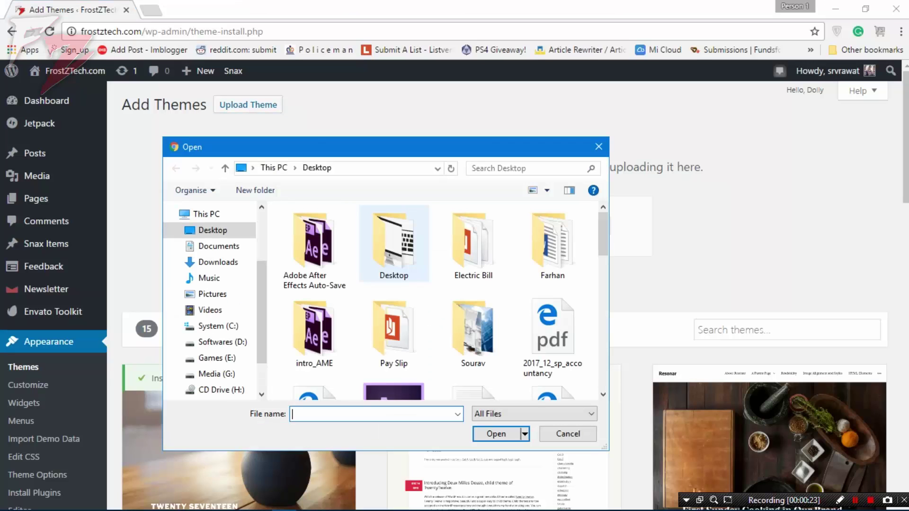
scroll(394, 248, "down", 2)
scroll(393, 249, "down", 1)
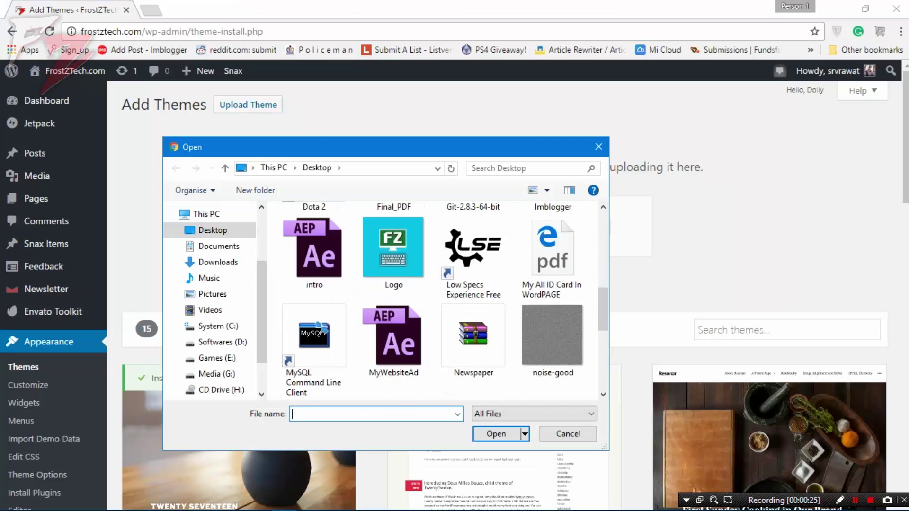
scroll(394, 248, "down", 1)
left_click(473, 260)
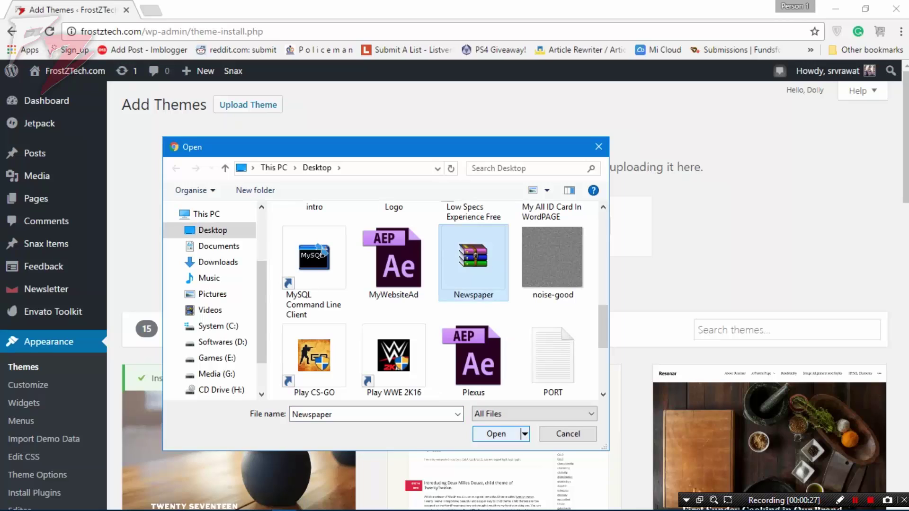
key("Return")
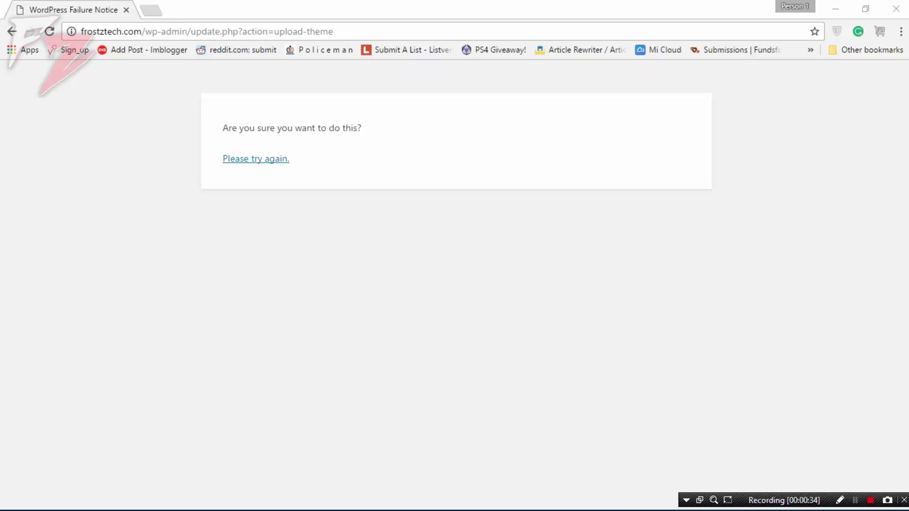
left_click(256, 158)
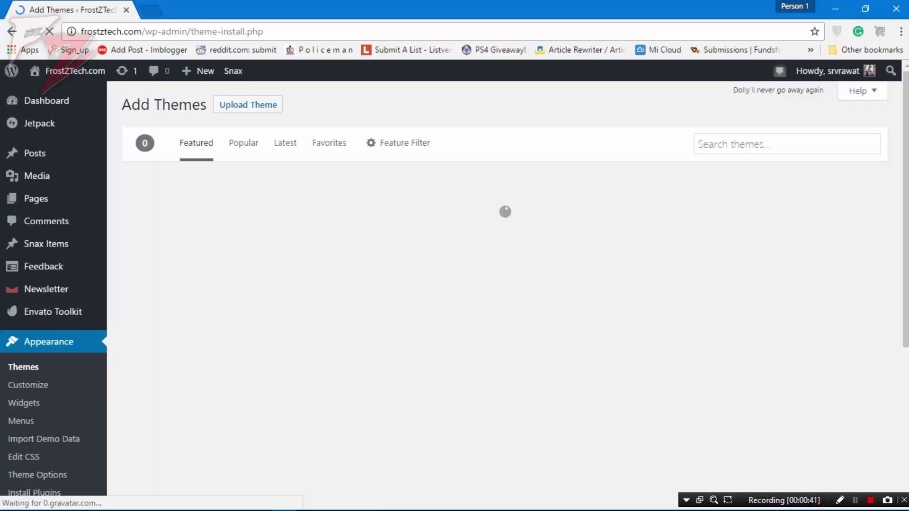
left_click(151, 10)
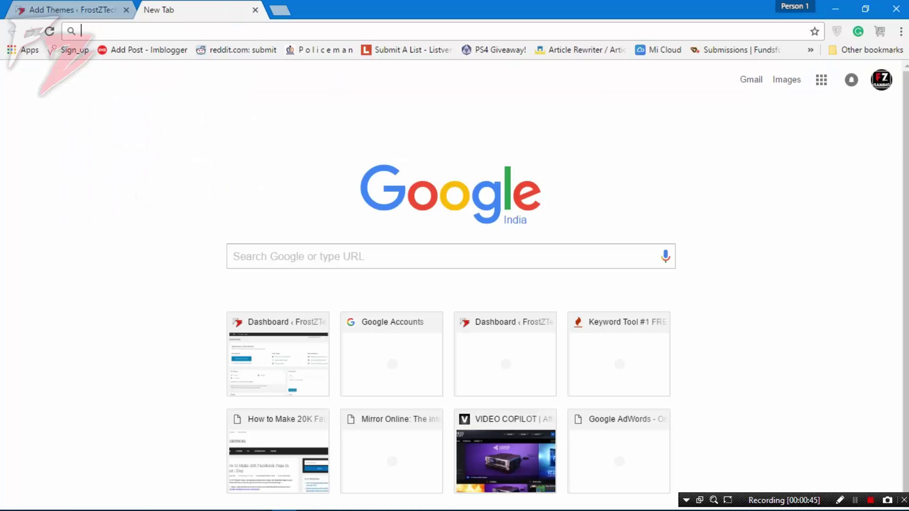
type("hose")
Step: Fix the typed address and load the hostkarle.com site
key("BackSpace")
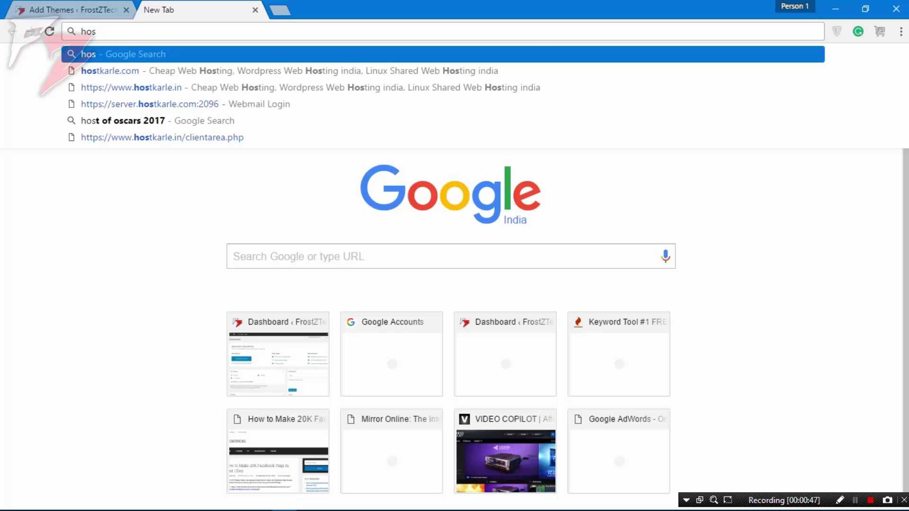
type("tka")
key("Return")
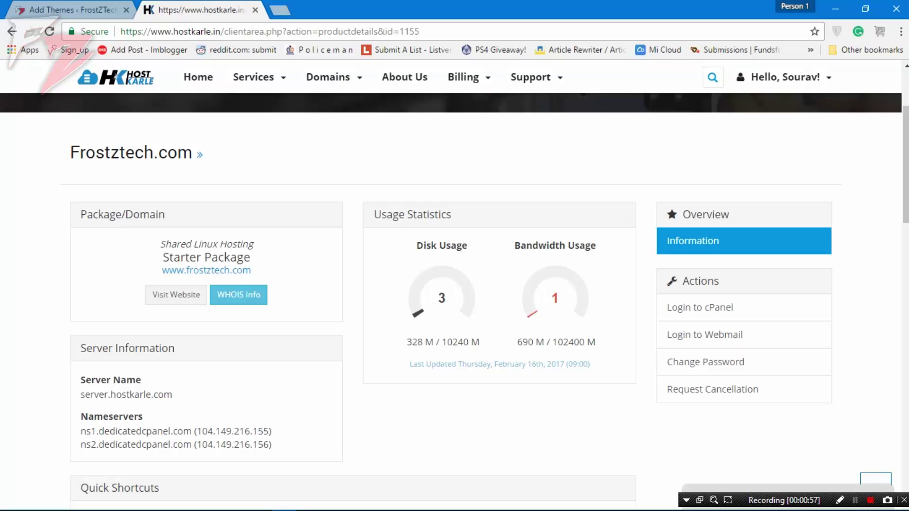
Step: Log into cPanel for the Frostztech.com hosting account and open File Manager
left_click(699, 307)
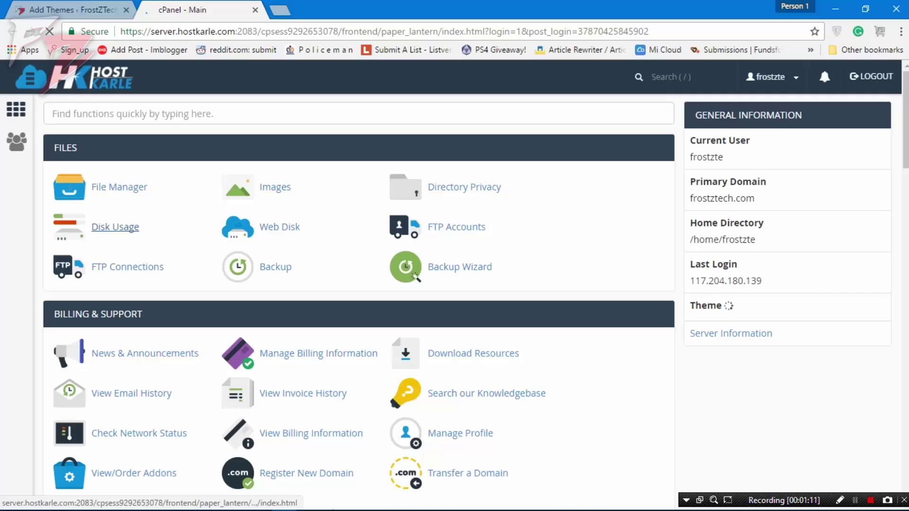
left_click(120, 187)
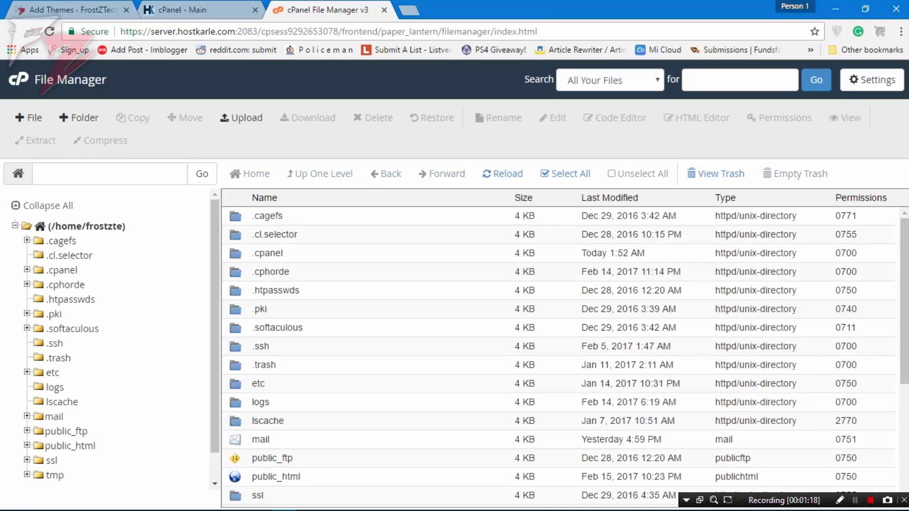
scroll(107, 341, "down", 1)
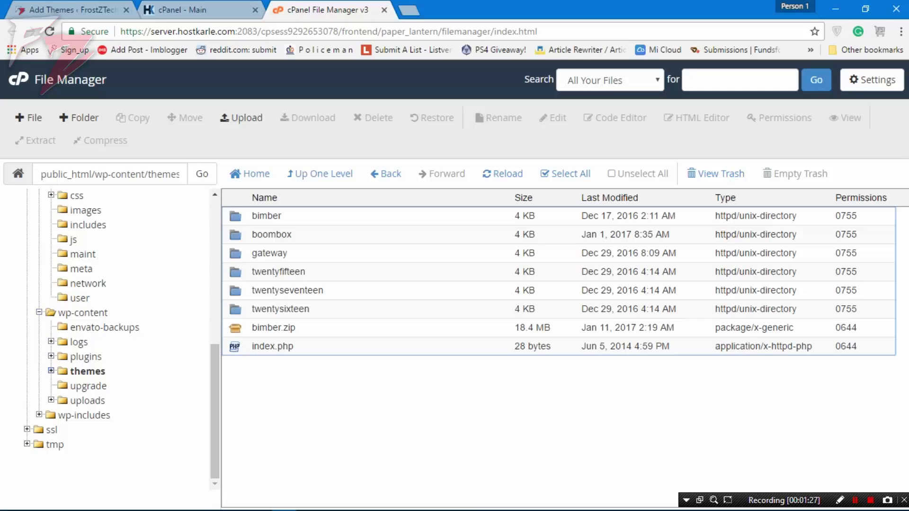
Step: Bring up and dismiss the browser context menu over the themes folder listing
right_click(280, 217)
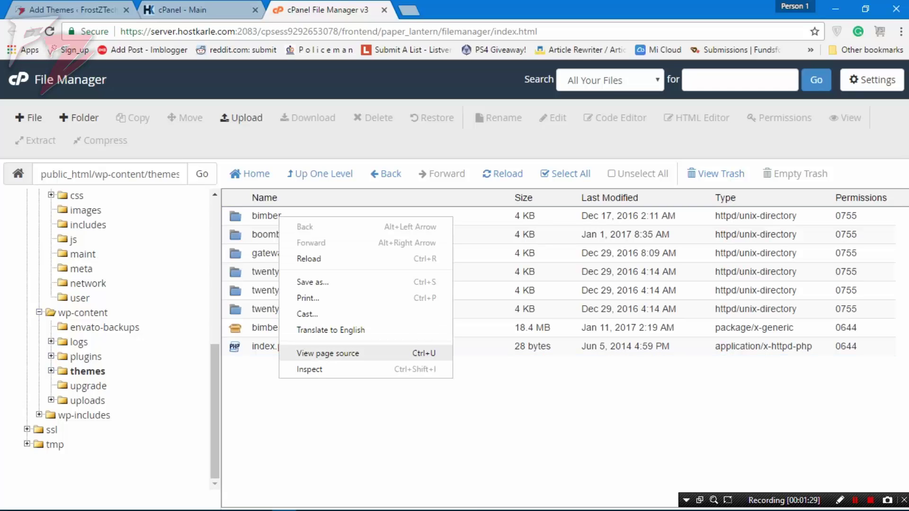
key("Escape")
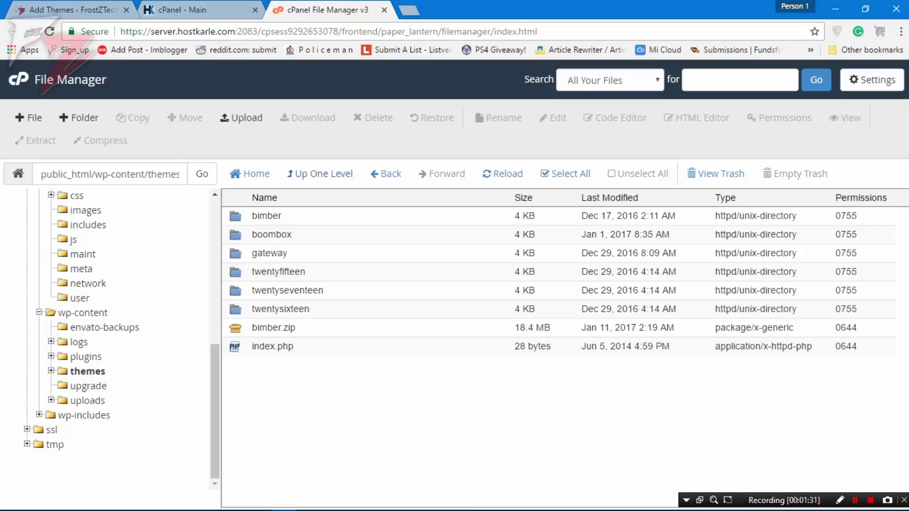
Step: Upload Newspaper.zip to public_html/wp-content/themes and monitor the upload's progress
left_click(241, 117)
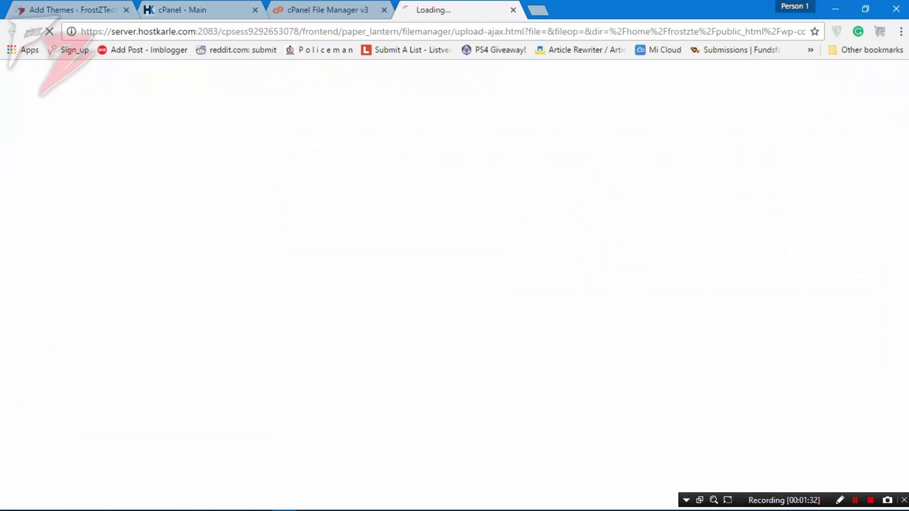
left_click(456, 298)
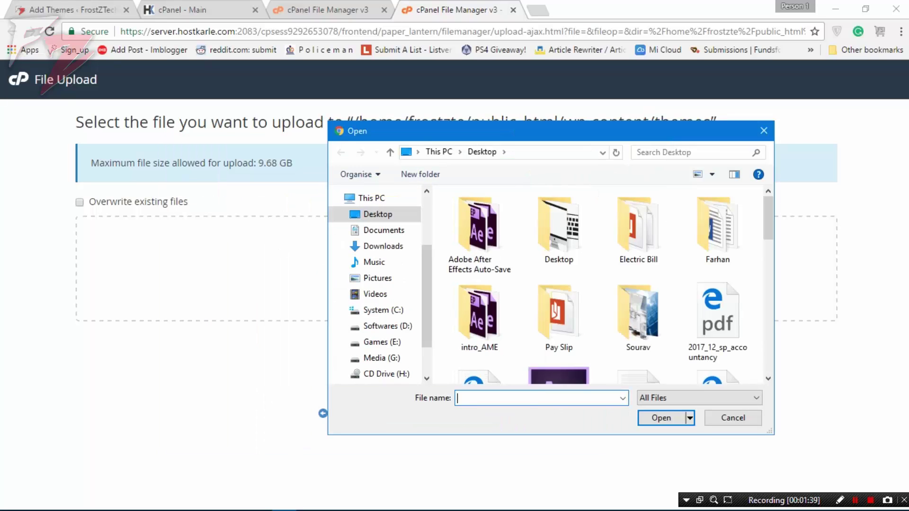
scroll(596, 285, "down", 2)
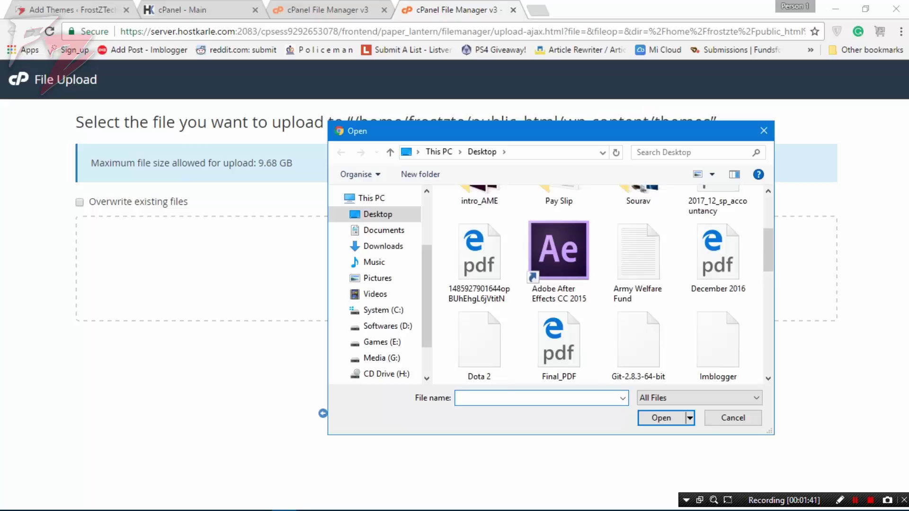
scroll(597, 284, "down", 2)
scroll(596, 285, "down", 2)
scroll(597, 284, "down", 2)
scroll(596, 284, "up", 3)
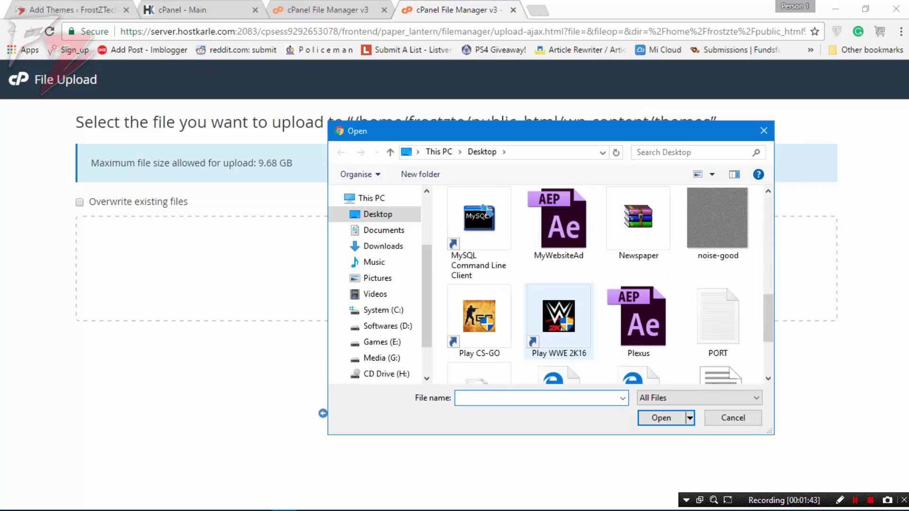
left_click(638, 224)
left_click(661, 417)
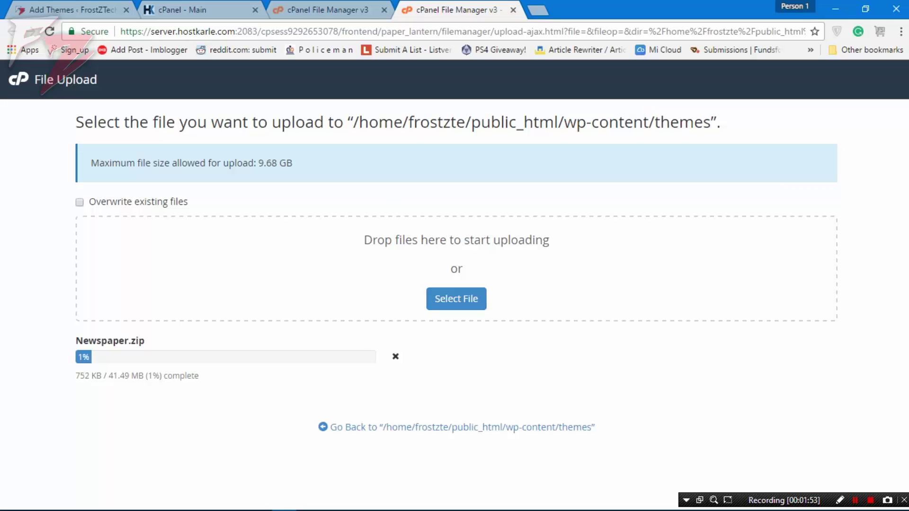
key("ctrl+1")
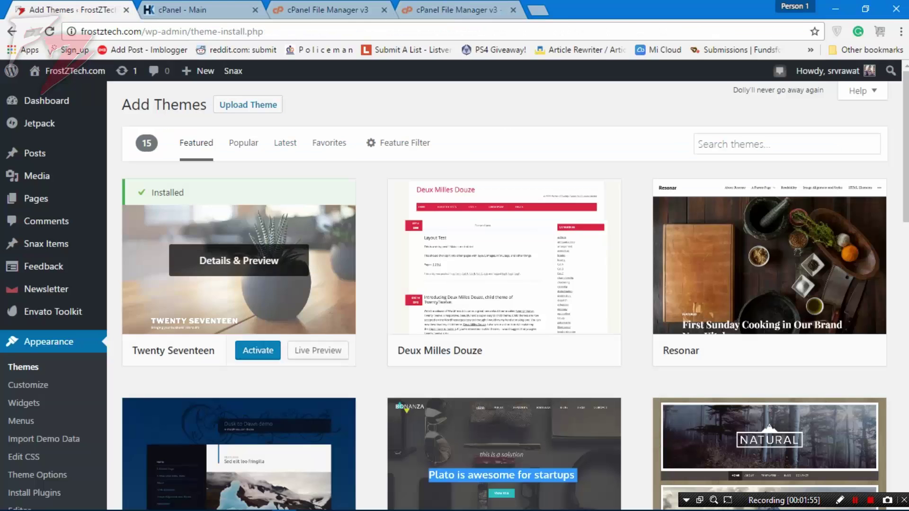
key("ctrl+4")
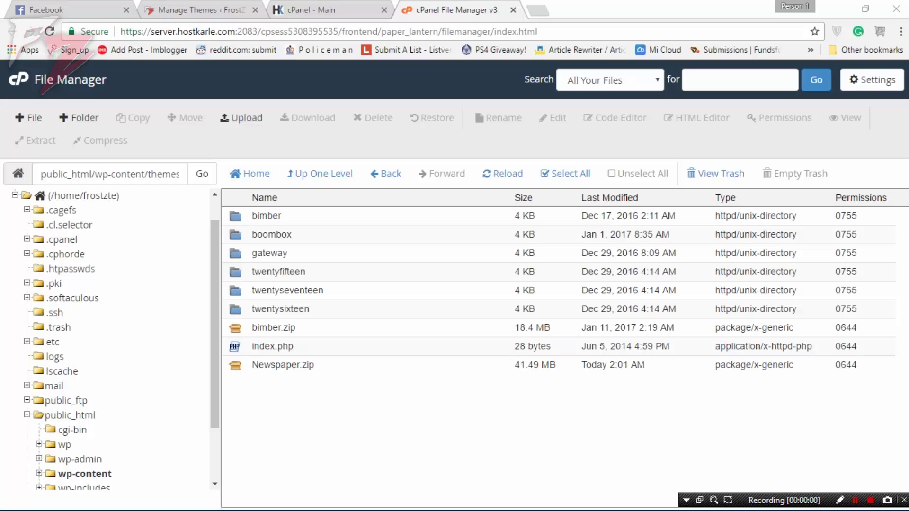
Step: Extract Newspaper.zip into /public_html/wp-content/themes and close the Extraction Results
left_click(283, 365)
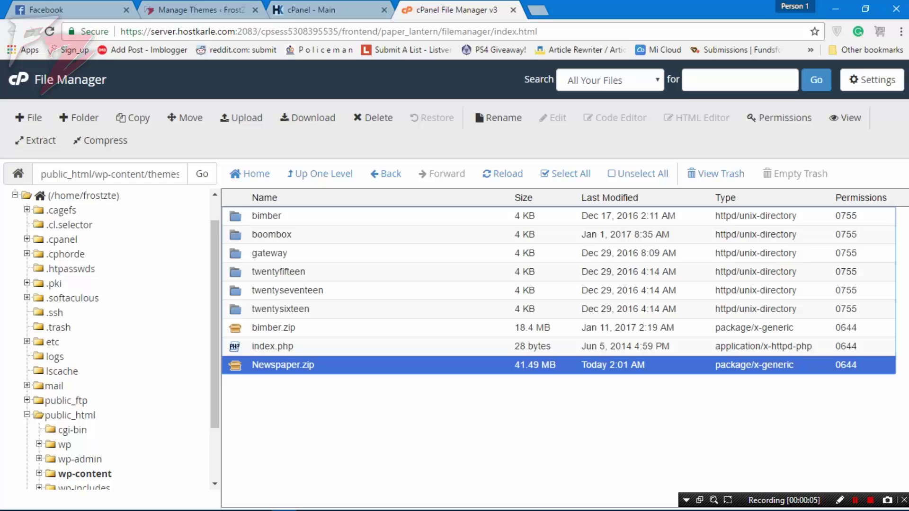
left_click(638, 173)
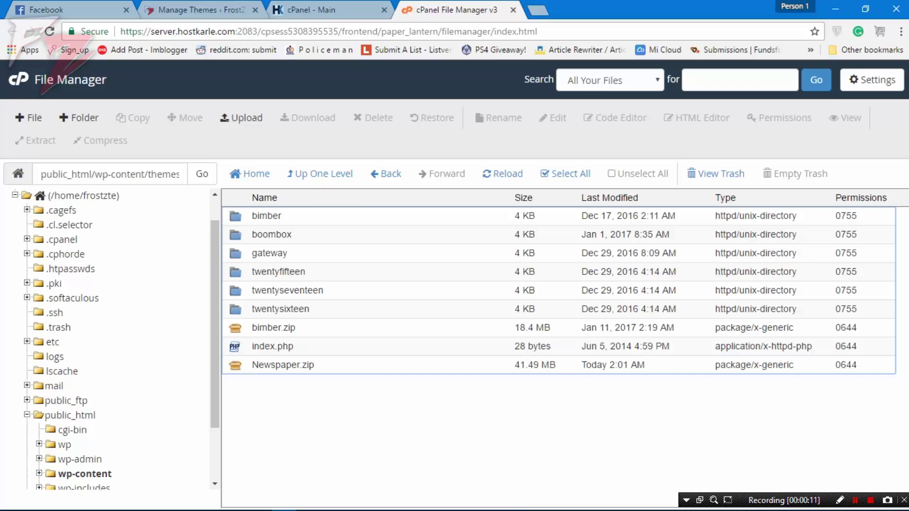
left_click(282, 365)
left_click(35, 139)
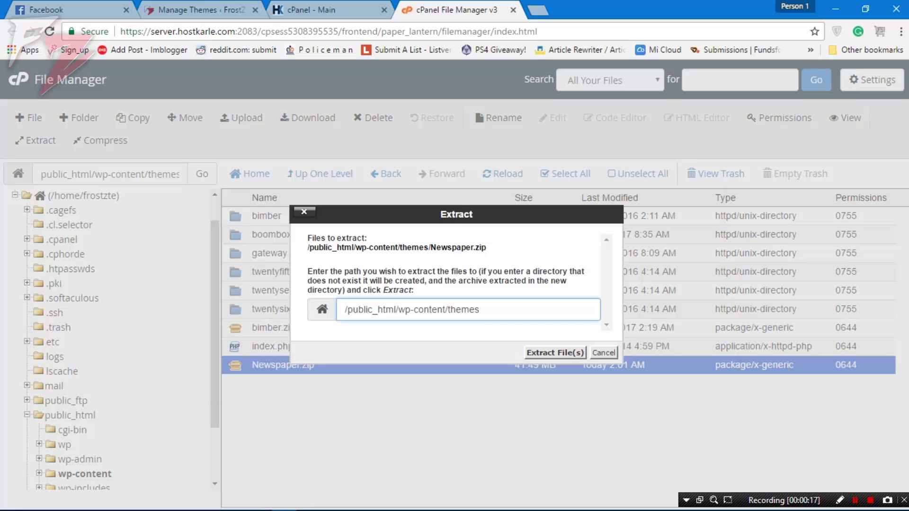
left_click_drag(368, 247, 487, 248)
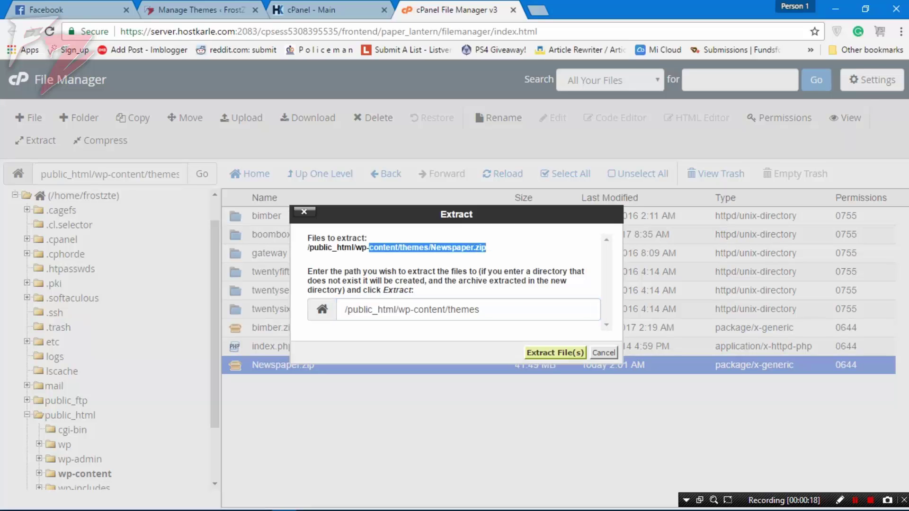
left_click(555, 352)
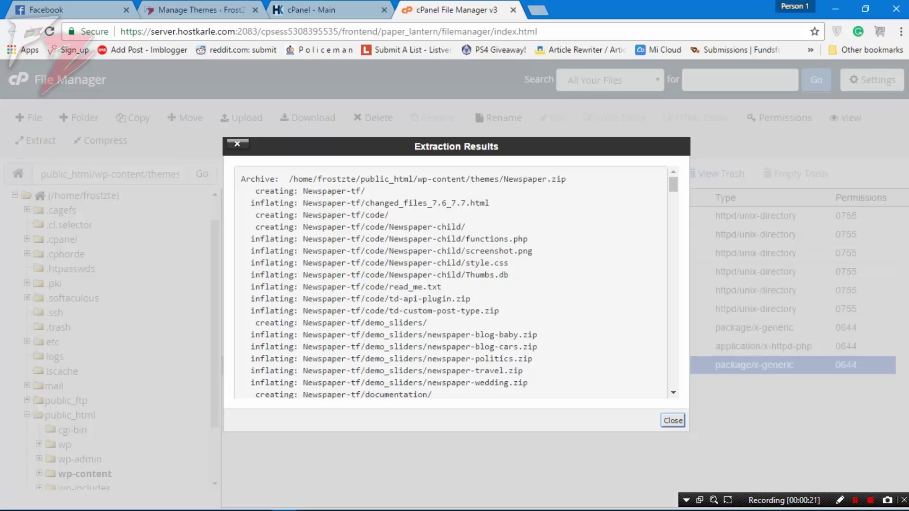
scroll(455, 284, "down", 5)
scroll(455, 283, "down", 5)
scroll(454, 285, "down", 5)
scroll(454, 284, "down", 5)
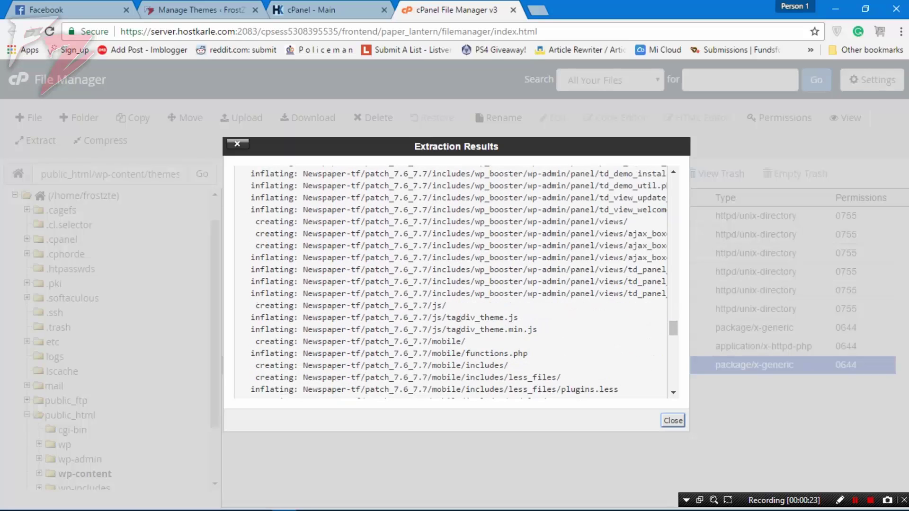
scroll(454, 284, "down", 5)
left_click(673, 420)
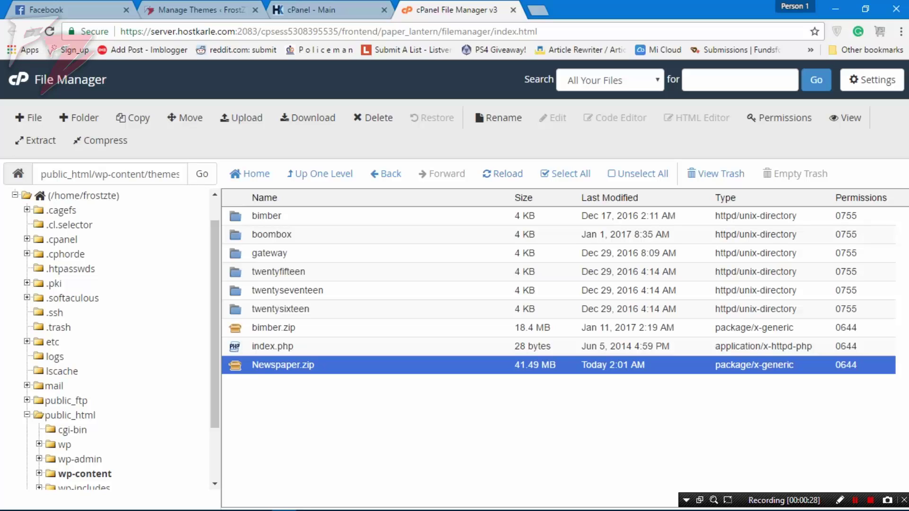
Step: Reload the listing and extract the inner Newspaper.zip within Newspaper-tf
left_click(502, 173)
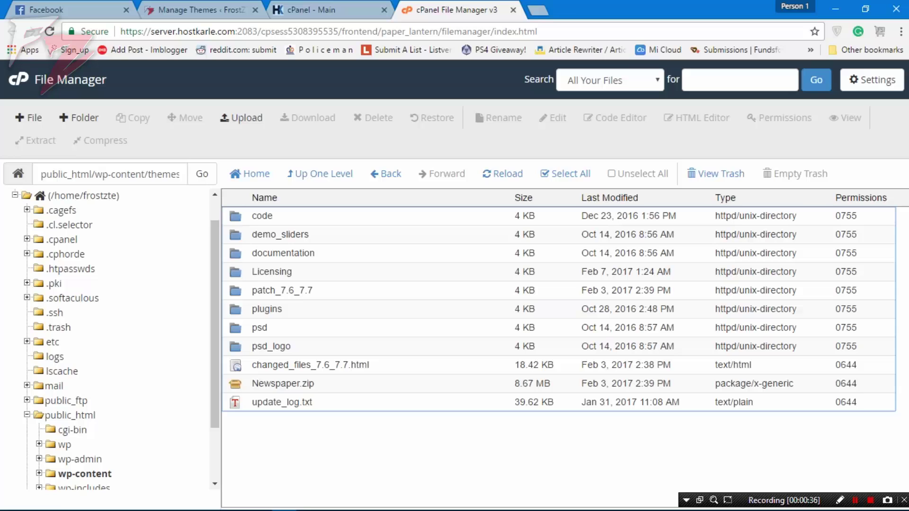
left_click(283, 383)
left_click(36, 140)
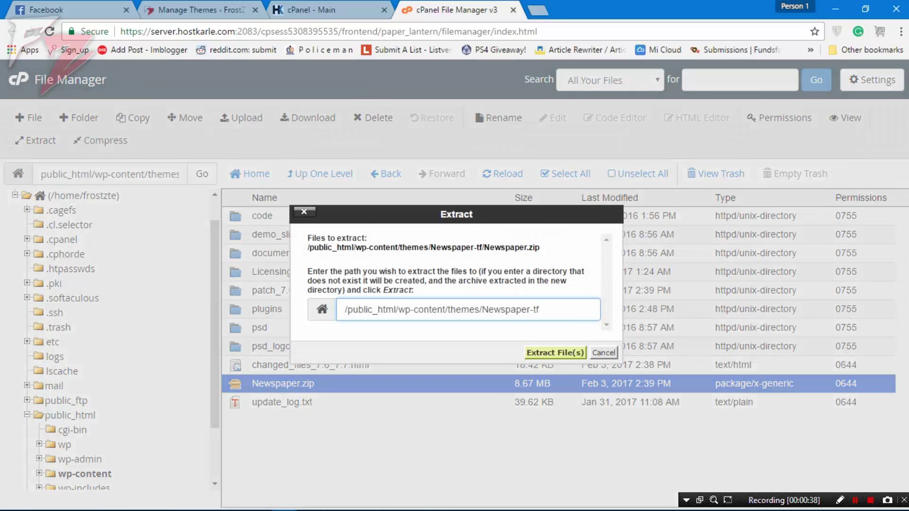
left_click(554, 352)
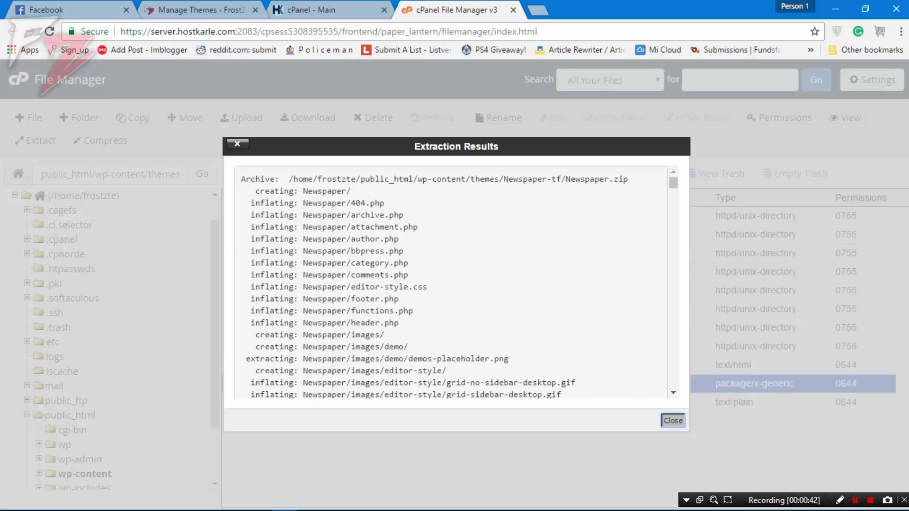
left_click(672, 420)
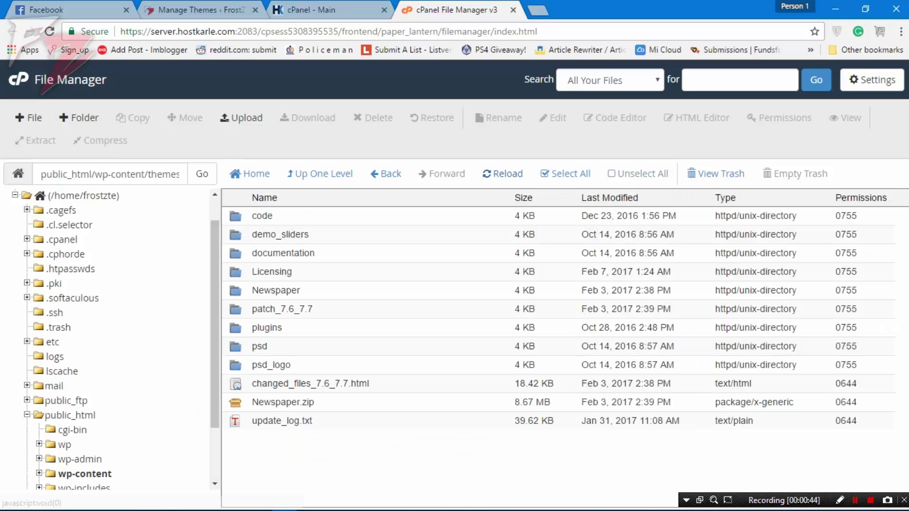
Step: Open the new Newspaper folder, then go up two levels to themes
double_click(275, 290)
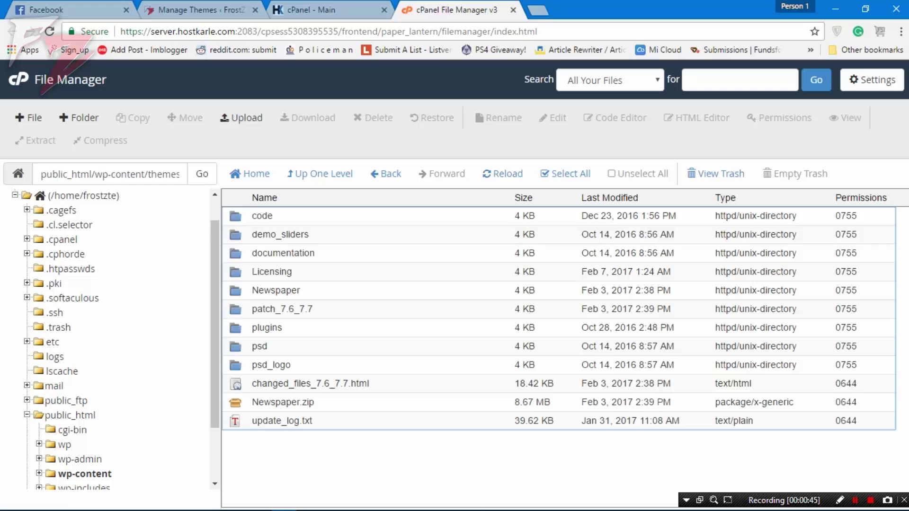
scroll(454, 355, "down", 4)
scroll(558, 355, "up", 2)
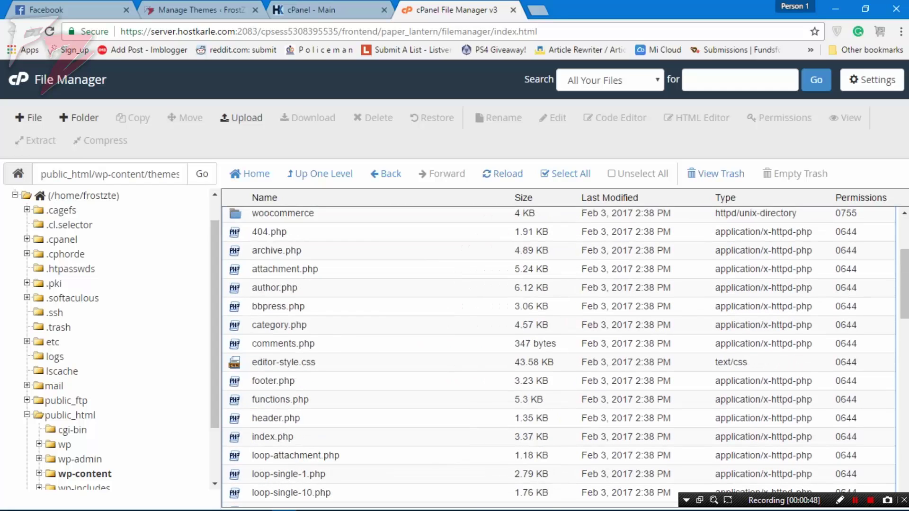
scroll(557, 355, "up", 2)
left_click(319, 173)
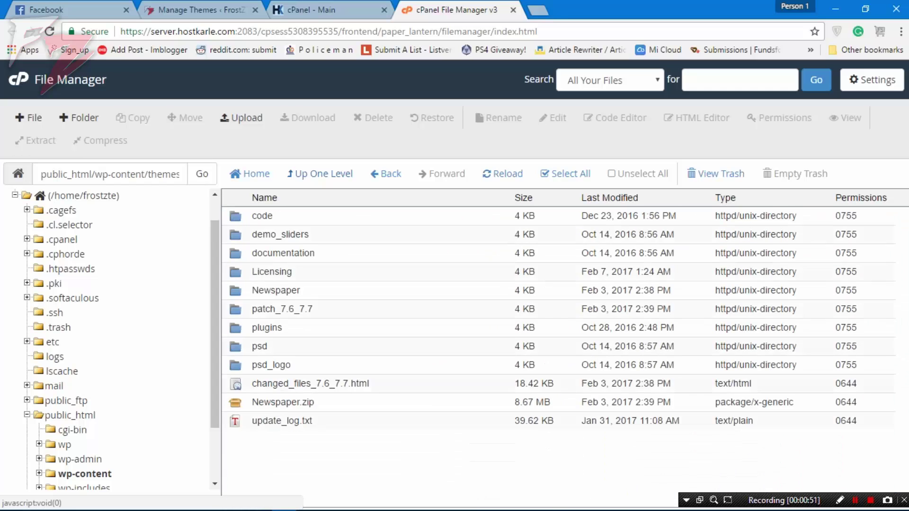
left_click(320, 173)
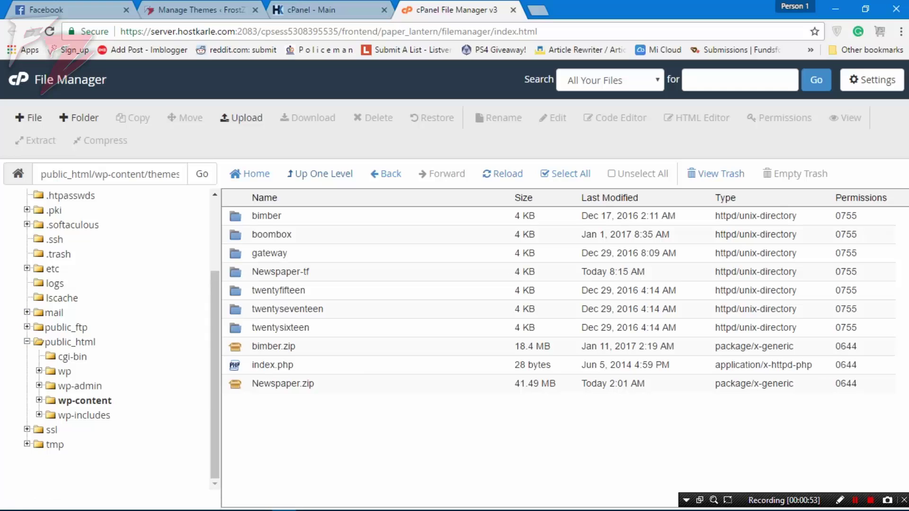
Step: Reload the WordPress Themes page so the Newspaper theme appears
left_click(192, 10)
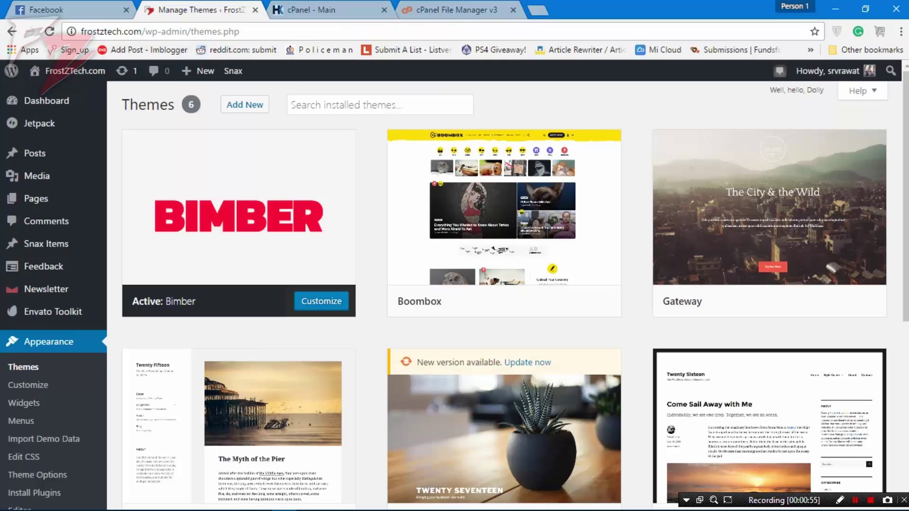
left_click(223, 31)
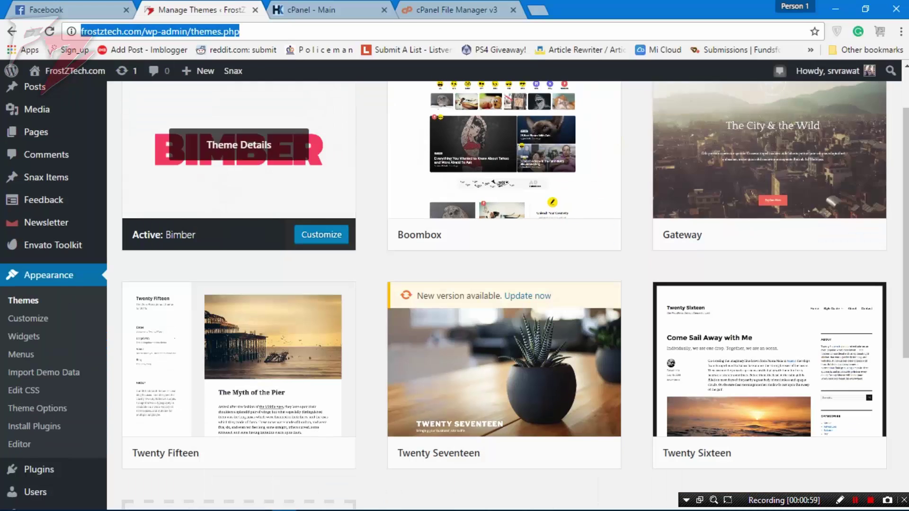
key("Return")
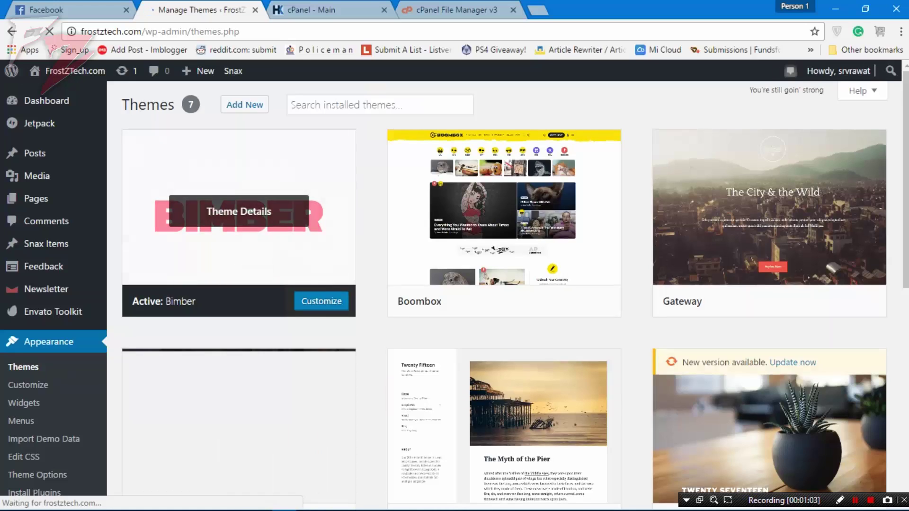
scroll(504, 284, "down", 1)
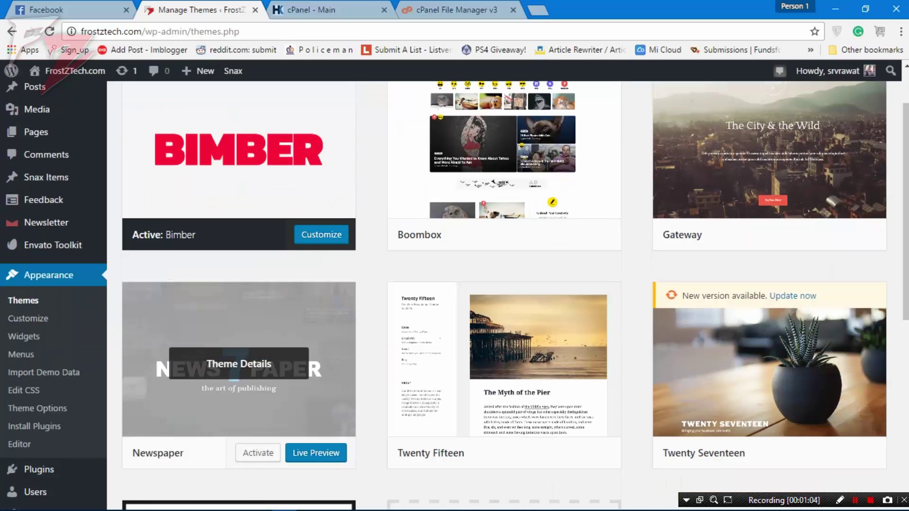
scroll(239, 355, "down", 1)
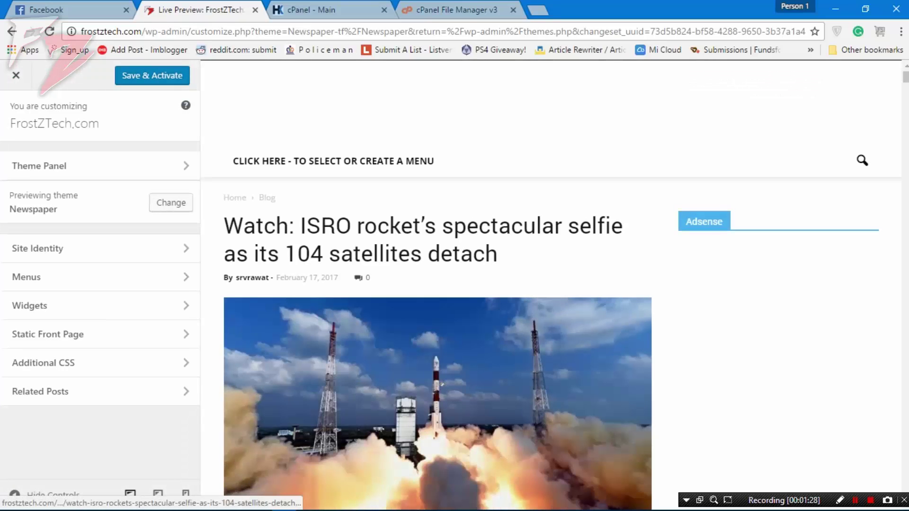
scroll(441, 383, "down", 1)
scroll(440, 382, "down", 2)
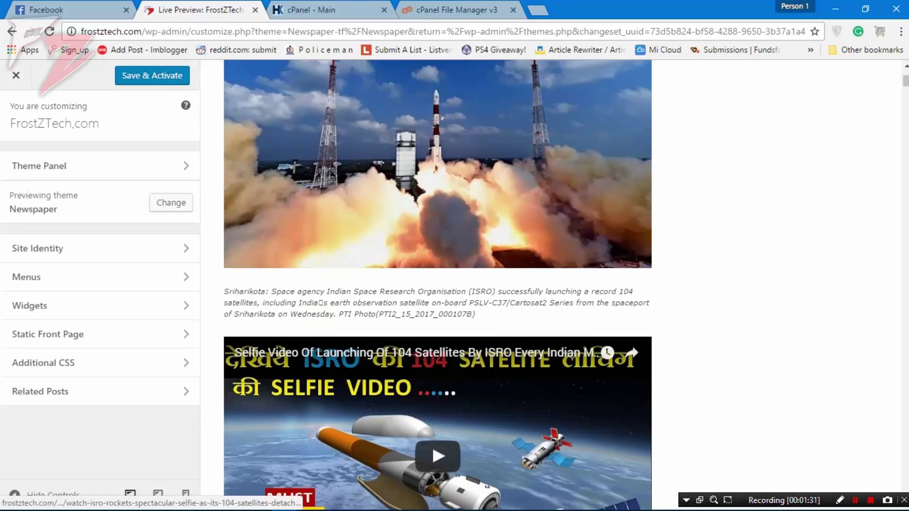
scroll(441, 383, "down", 5)
scroll(440, 383, "down", 4)
scroll(441, 383, "down", 2)
scroll(440, 383, "down", 2)
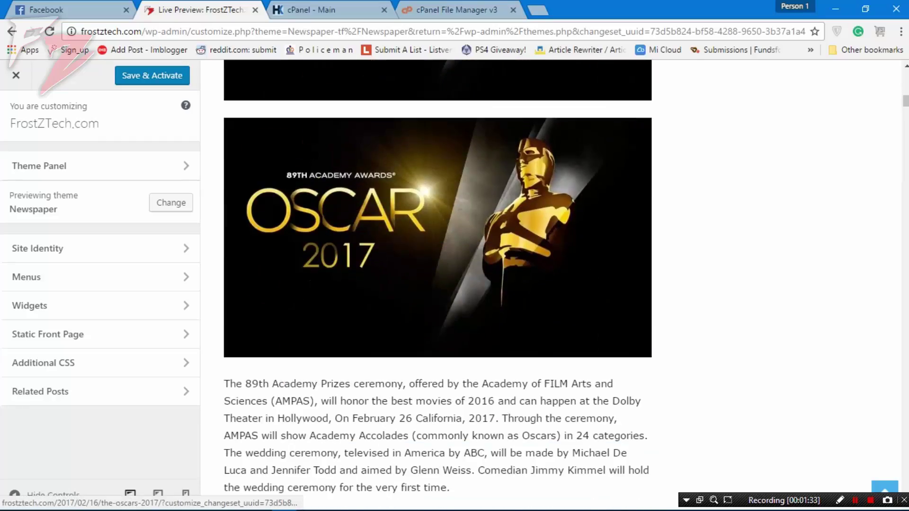
scroll(440, 383, "down", 5)
scroll(440, 383, "down", 3)
scroll(440, 382, "down", 5)
scroll(440, 383, "down", 7)
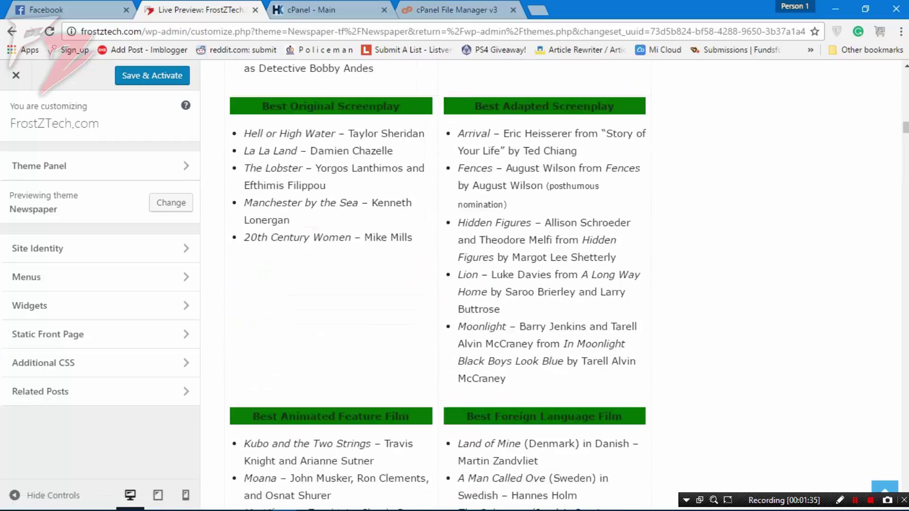
scroll(440, 383, "up", 5)
scroll(442, 185, "up", 5)
scroll(441, 185, "up", 5)
scroll(442, 186, "up", 5)
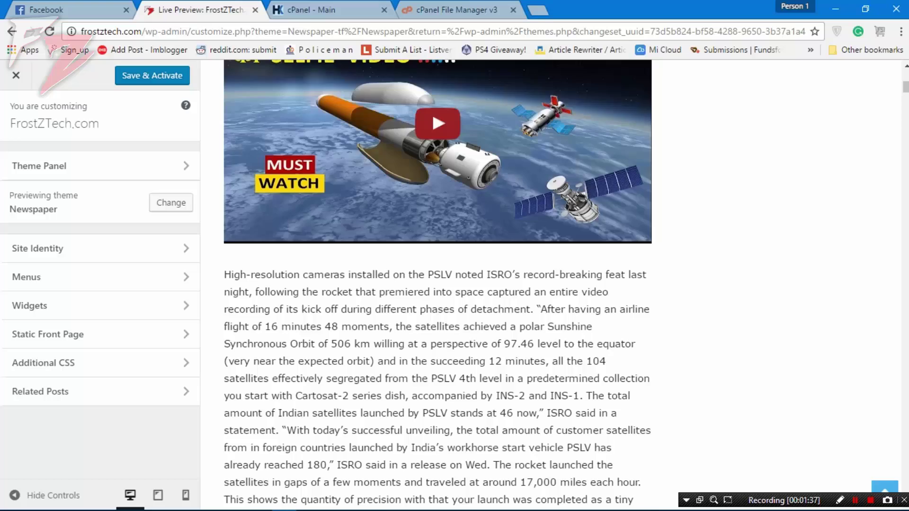
scroll(441, 185, "up", 5)
scroll(441, 284, "up", 3)
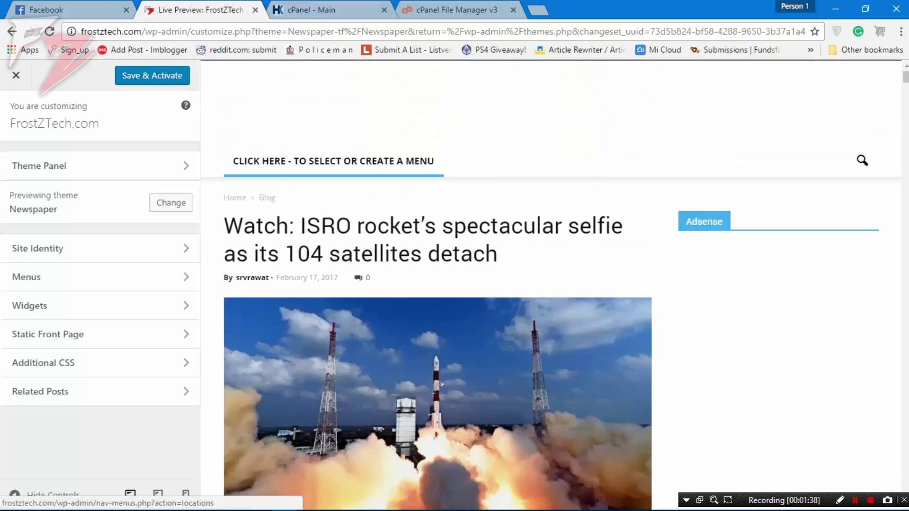
Step: Exit the Newspaper Customizer preview back to Appearance > Themes
left_click(17, 76)
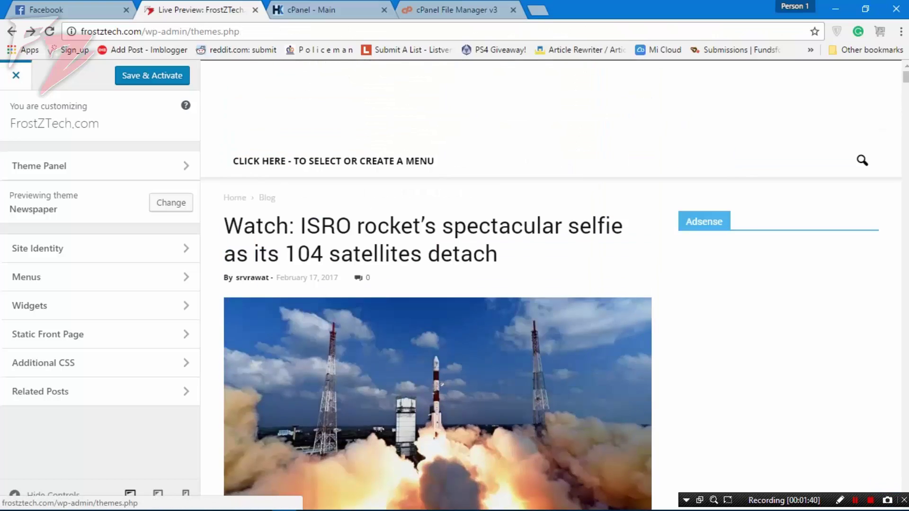